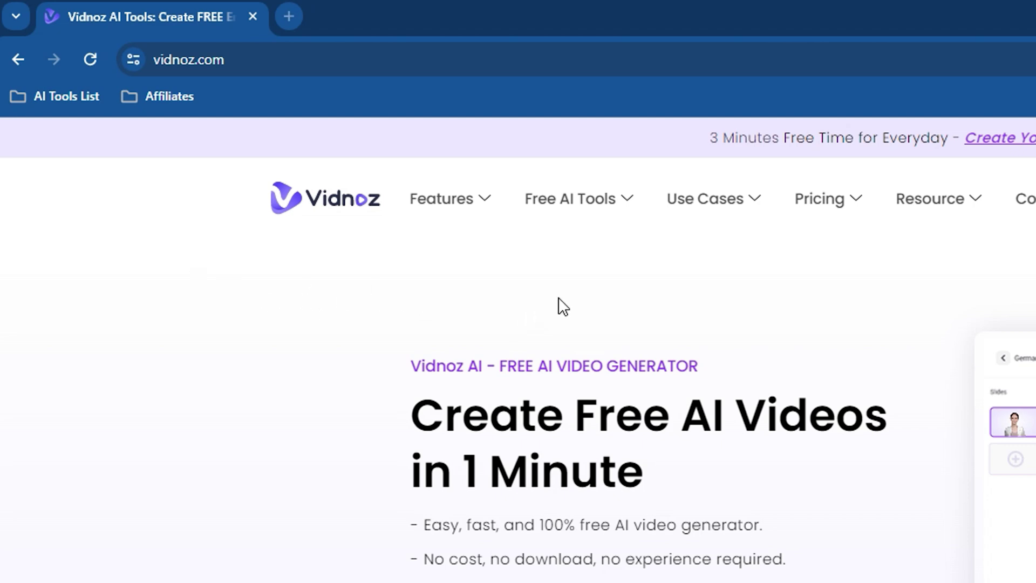
- Open AI Talking Avatar and AI Cartoon Generator in new tabs, then view the Cartoon Generator
mouse_move(561, 201)
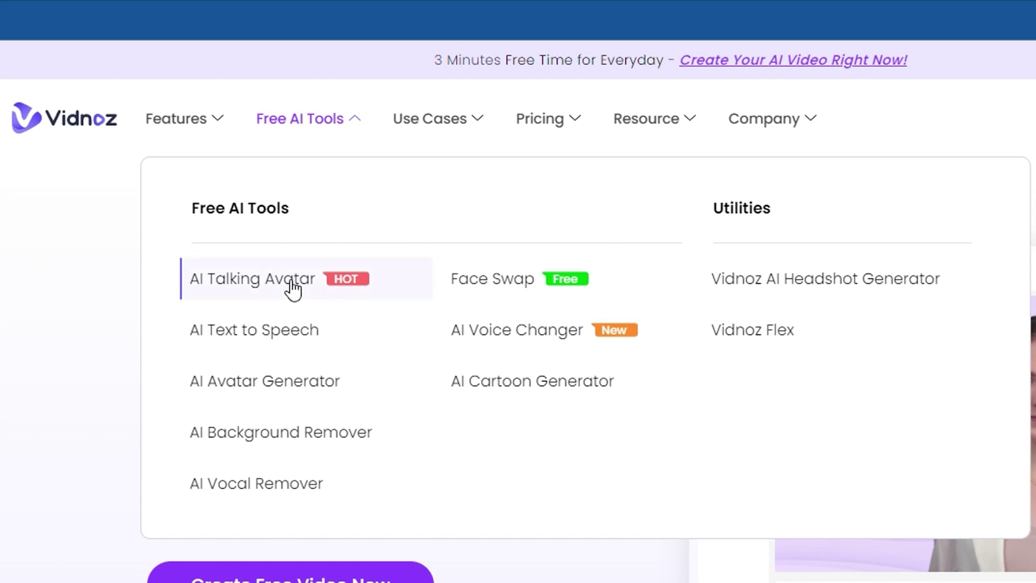
right_click(270, 278)
left_click(331, 300)
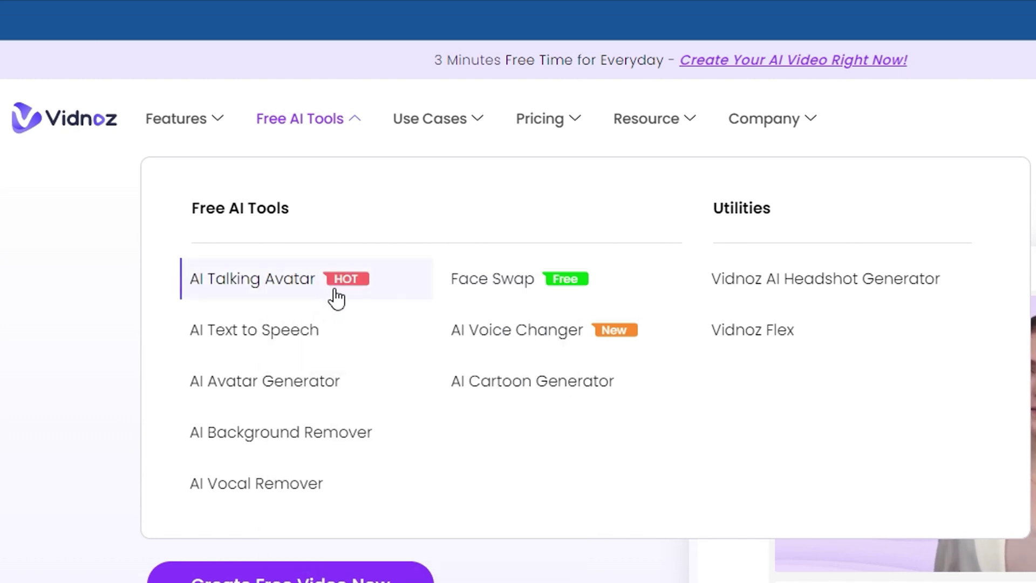
right_click(520, 379)
left_click(571, 399)
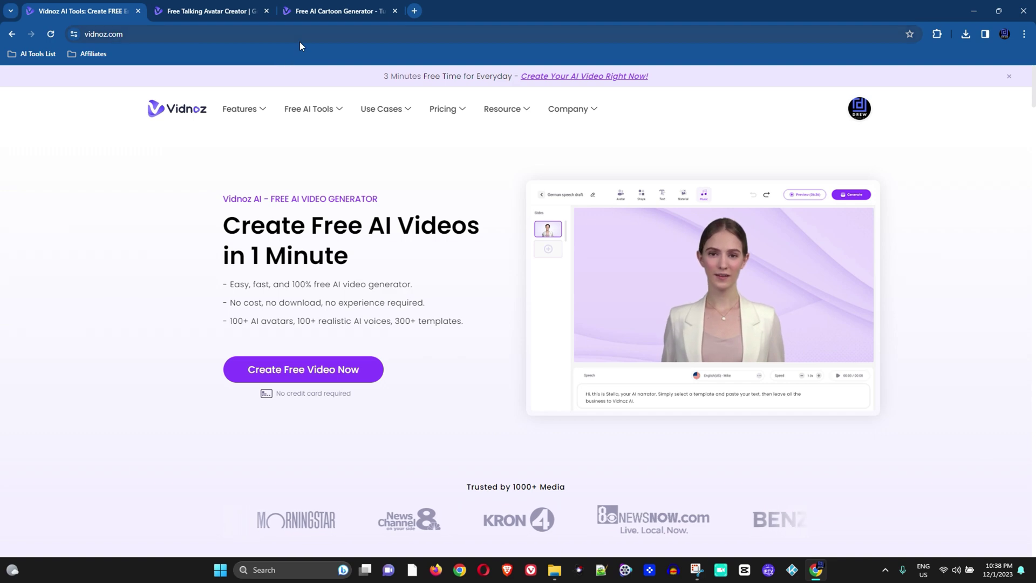
left_click(342, 11)
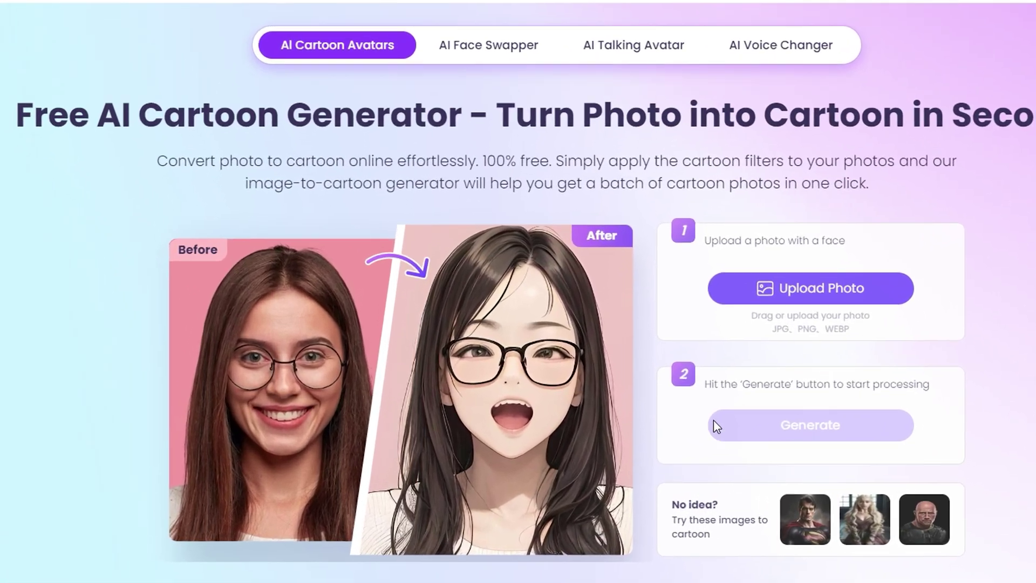
- Upload the black-and-white portrait JPG from Downloads into the cartoon generator
left_click(696, 329)
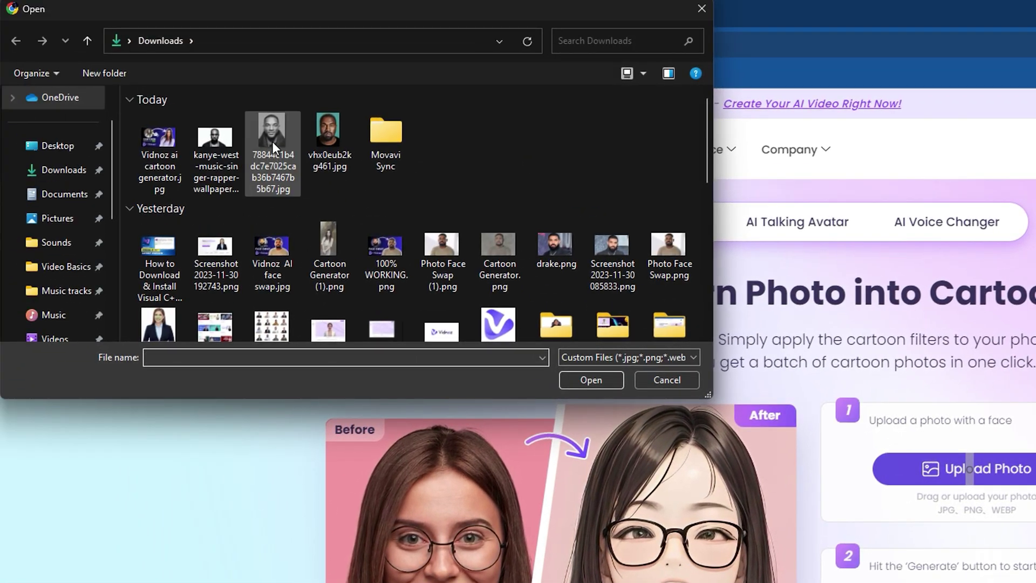
left_click(273, 142)
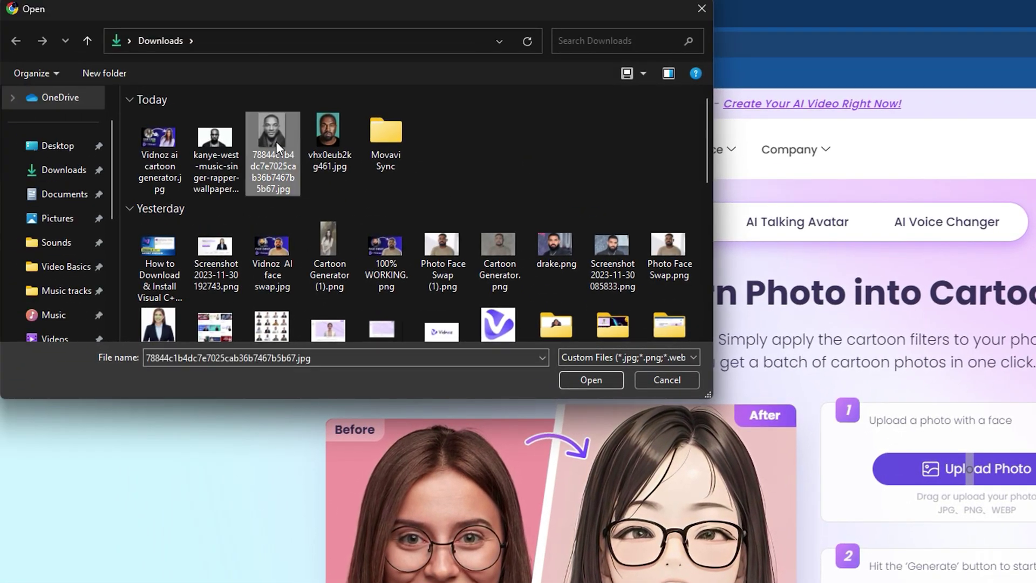
left_click(593, 378)
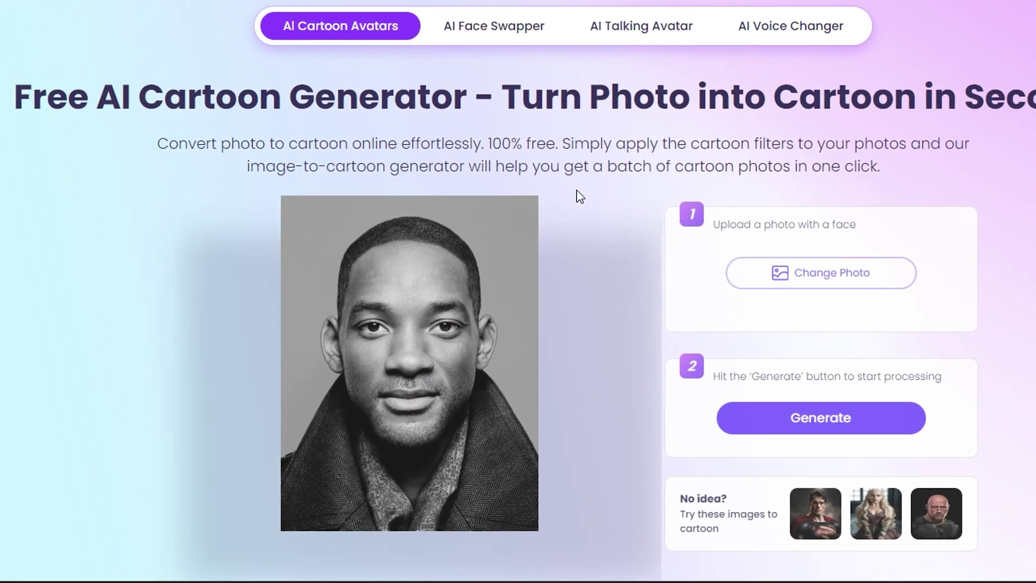
scroll(576, 189, "down", 3)
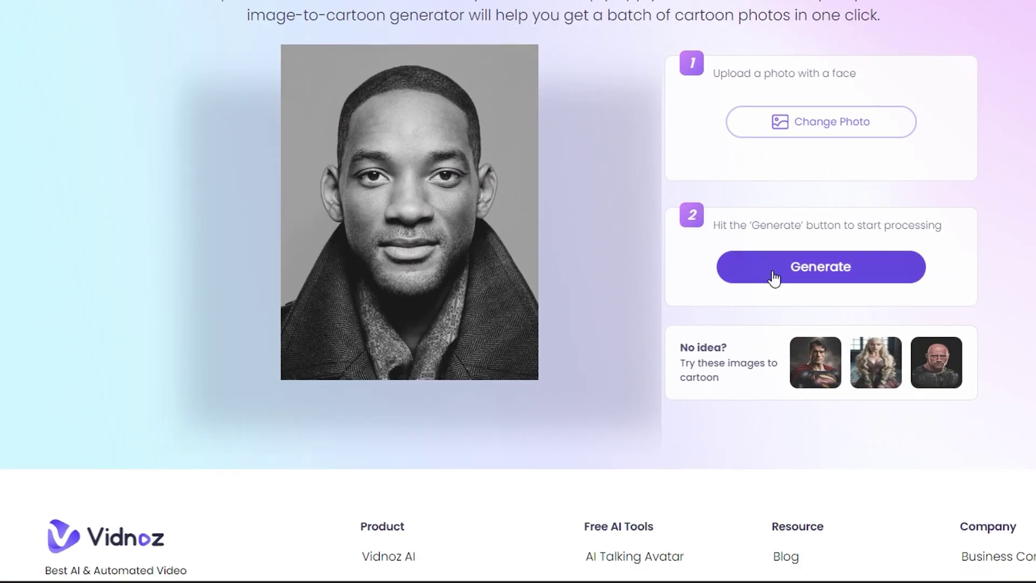
- Generate four cartoon variants of the portrait and preview the second, third and fourth
left_click(823, 274)
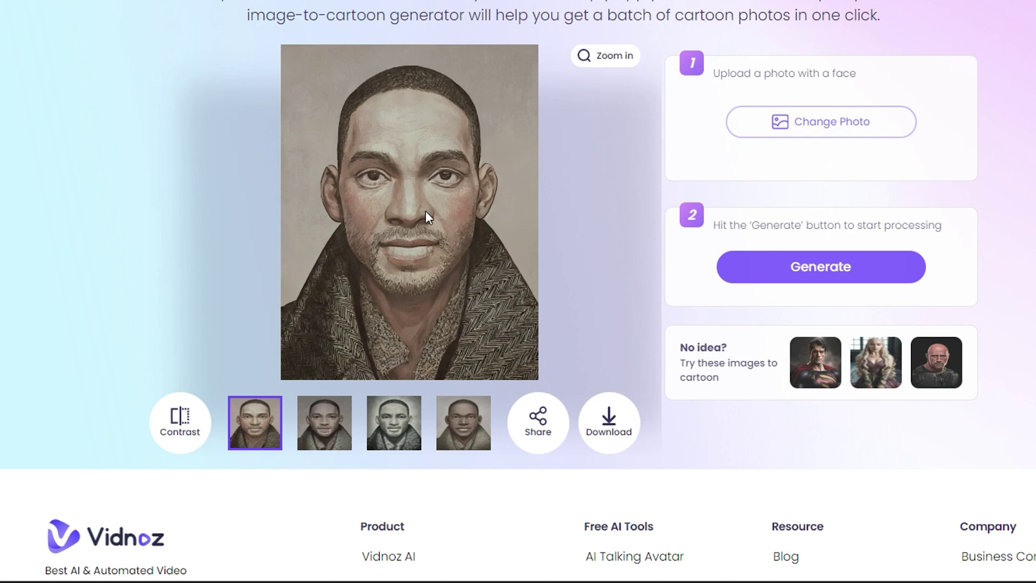
left_click(329, 433)
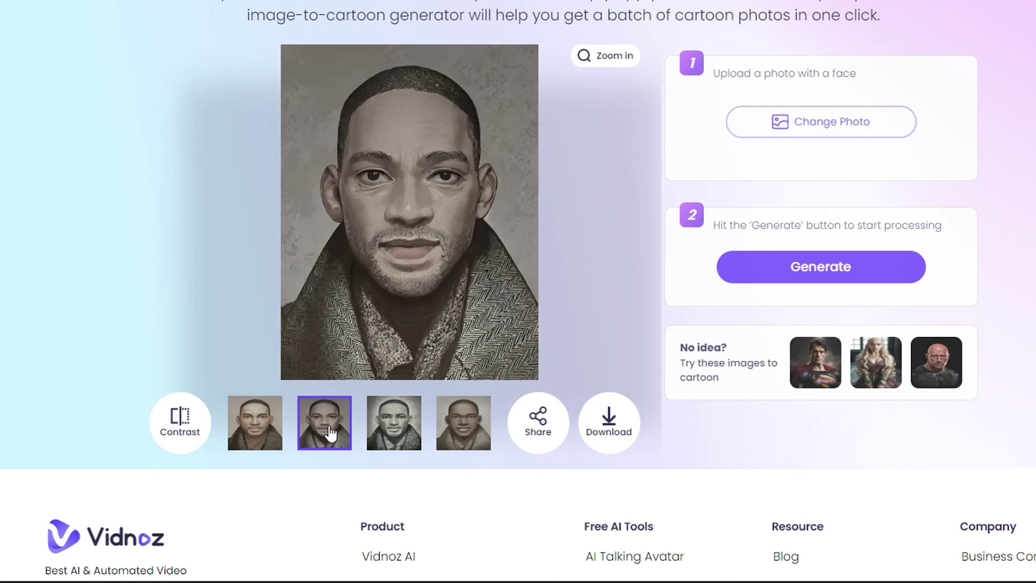
left_click(388, 446)
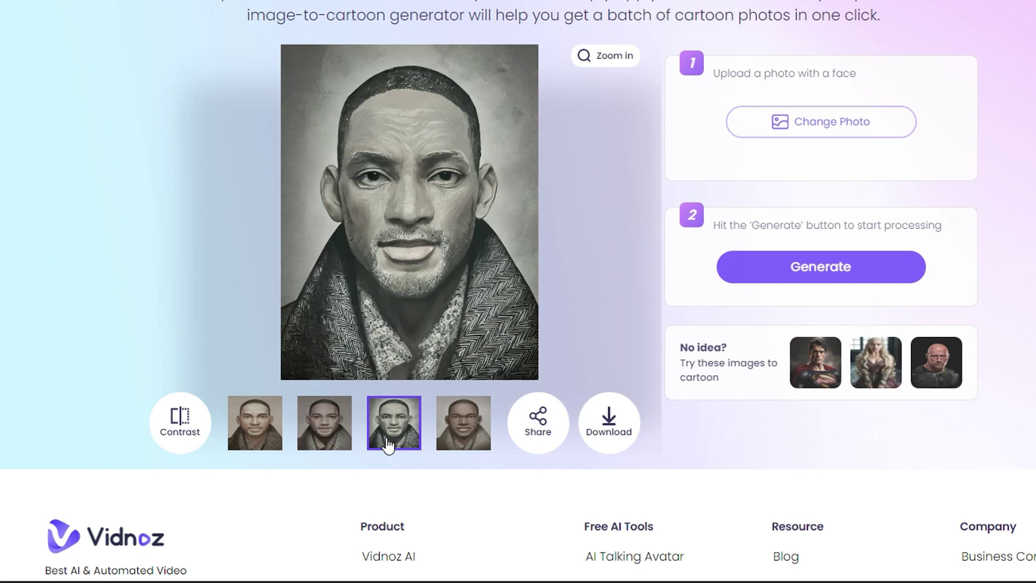
left_click(447, 427)
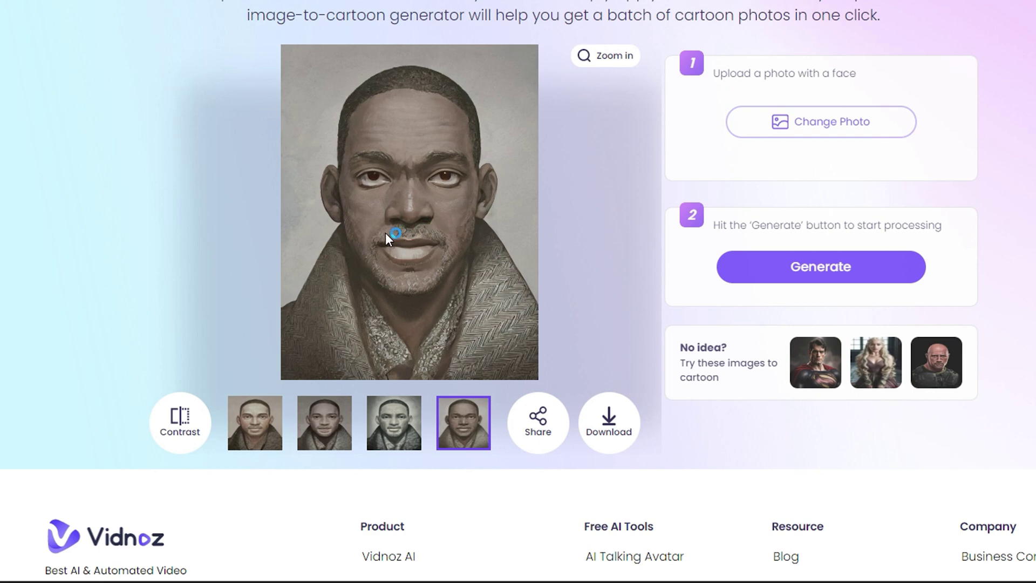
- Settle on the third, greyscale cartoon variant and download it
left_click(399, 432)
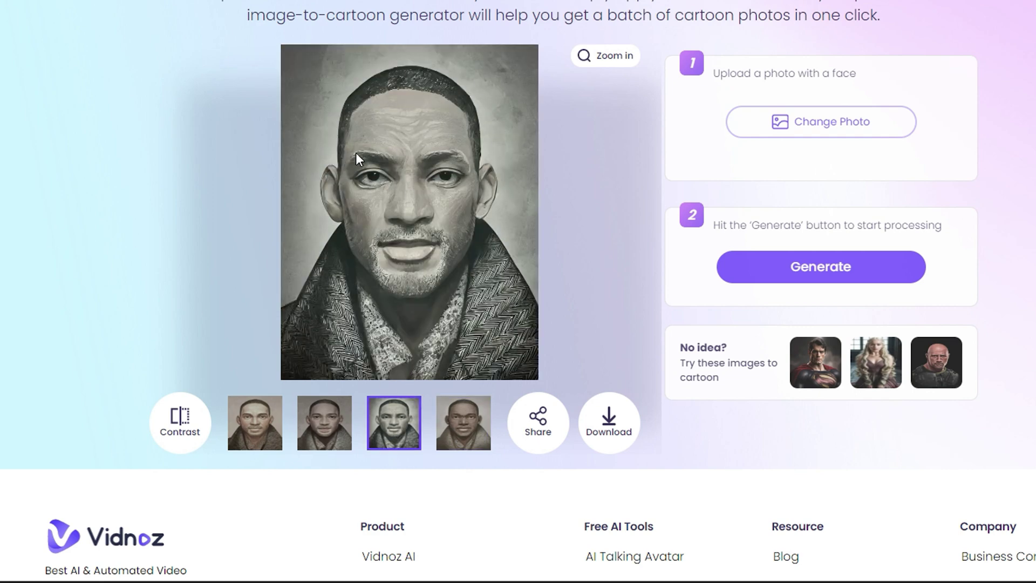
left_click(268, 429)
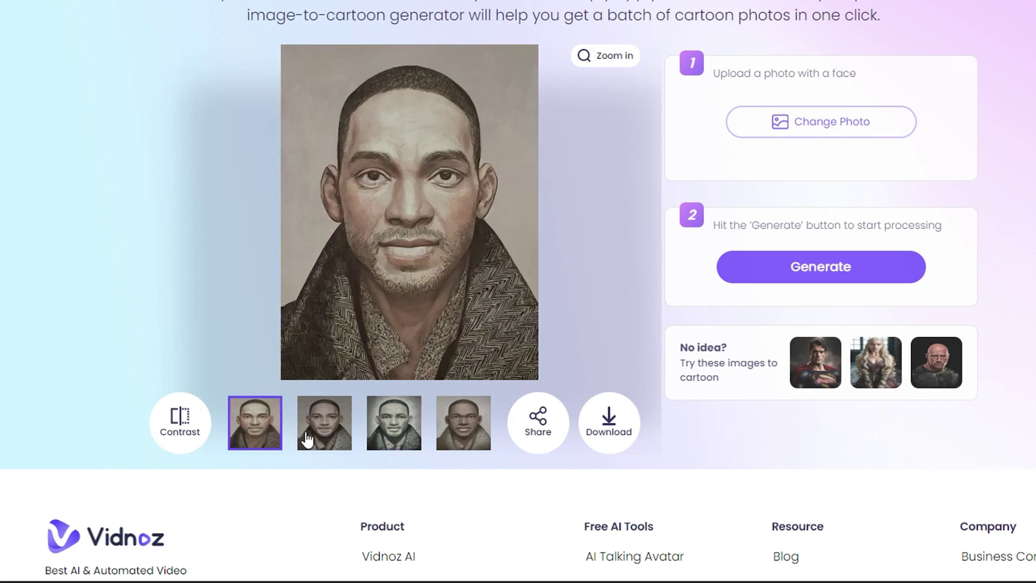
left_click(312, 438)
left_click(404, 439)
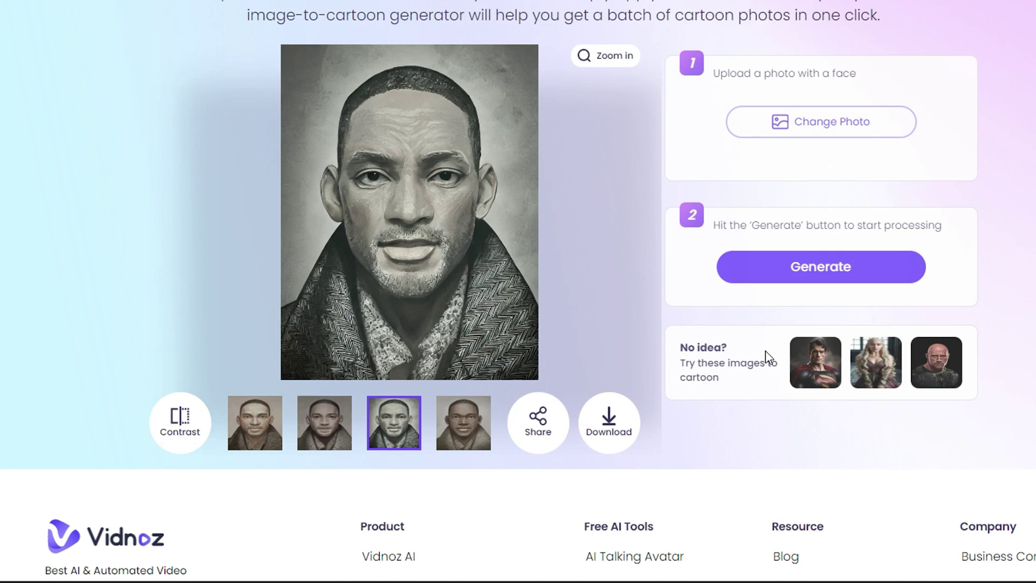
left_click(614, 431)
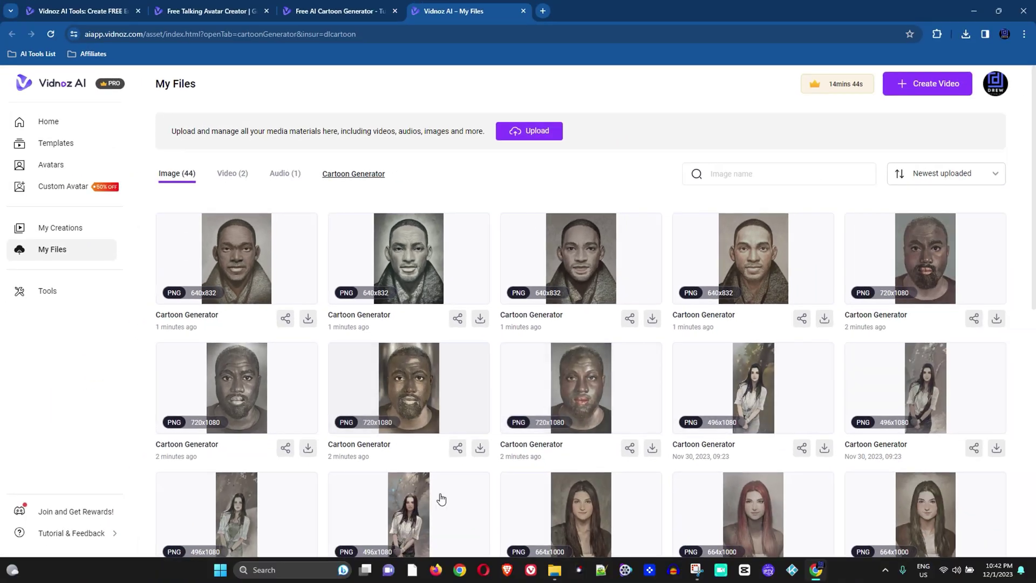
- Download the second Cartoon Generator card from My Files as Cartoon Generator (2).png
scroll(834, 488, "down", 3)
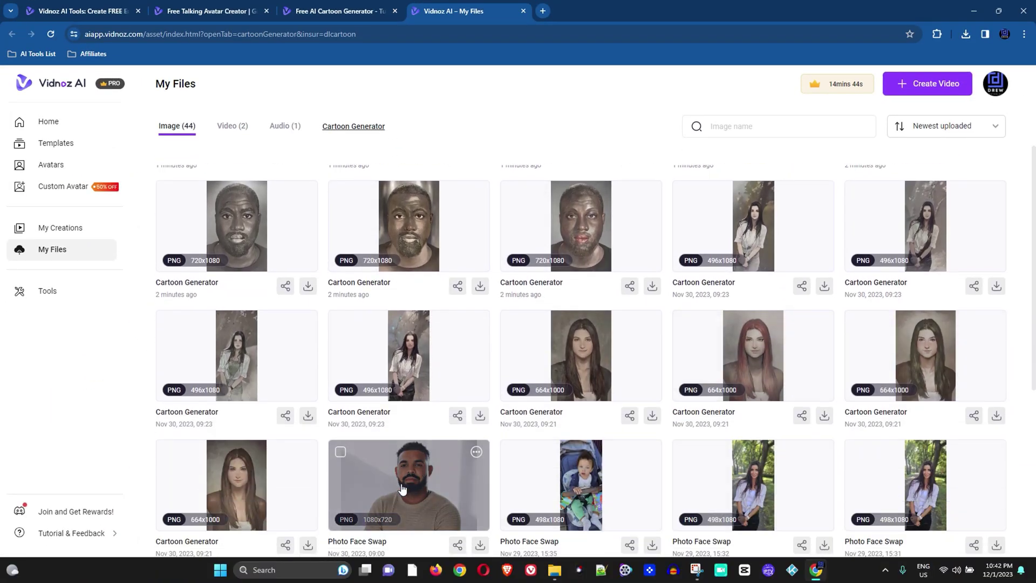
scroll(594, 372, "down", 5)
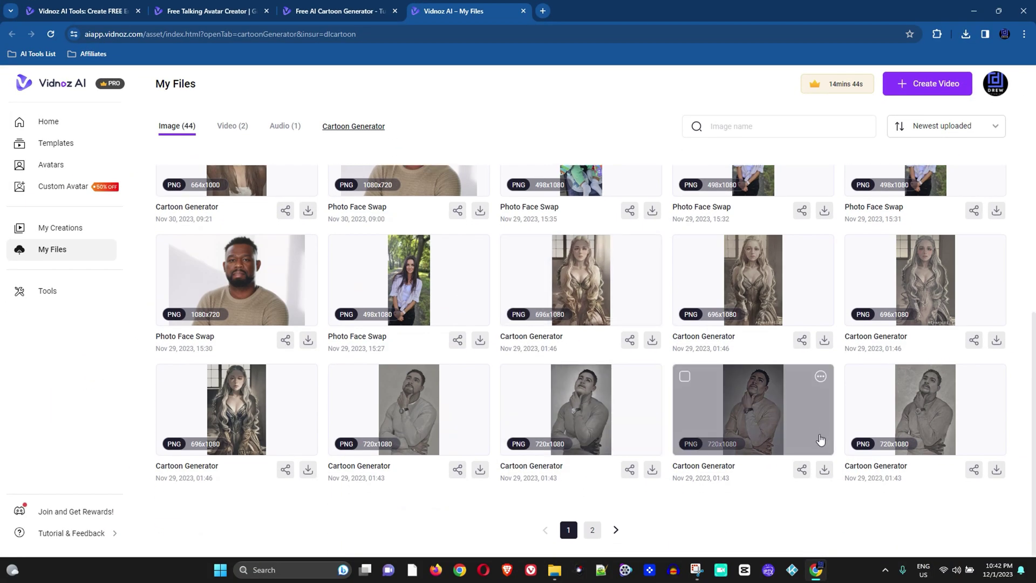
scroll(540, 378, "up", 8)
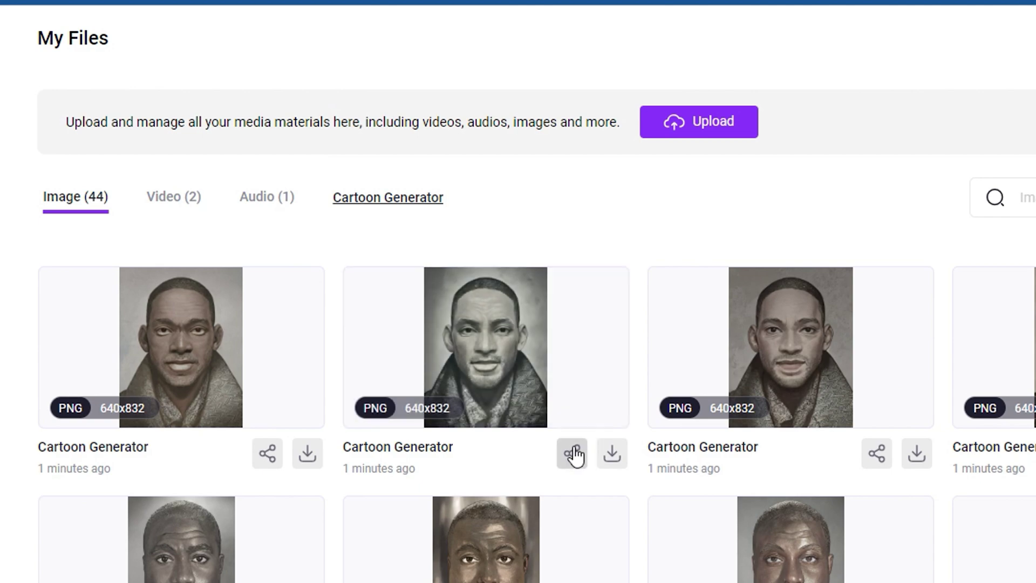
left_click(612, 463)
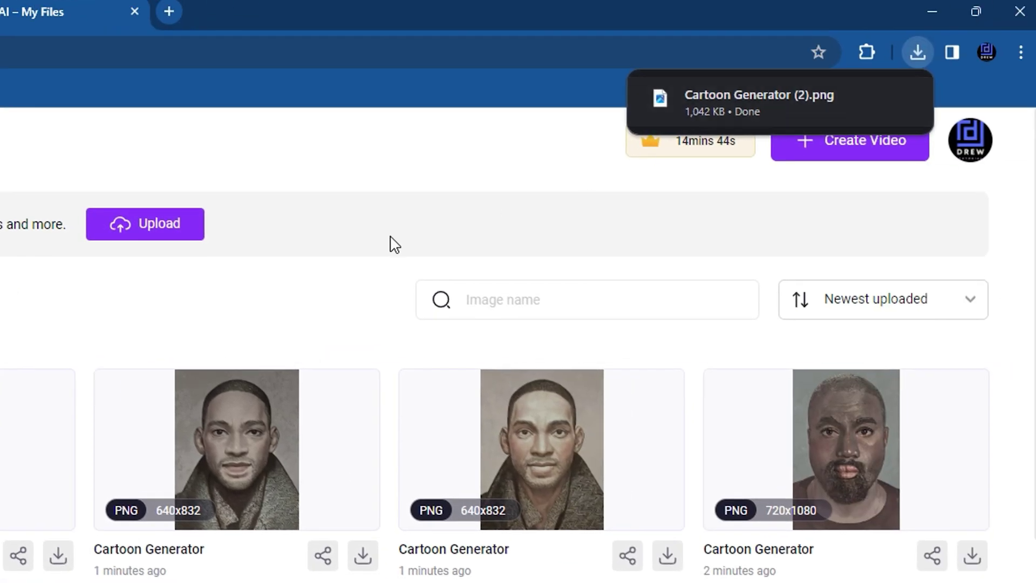
scroll(172, 367, "down", 5)
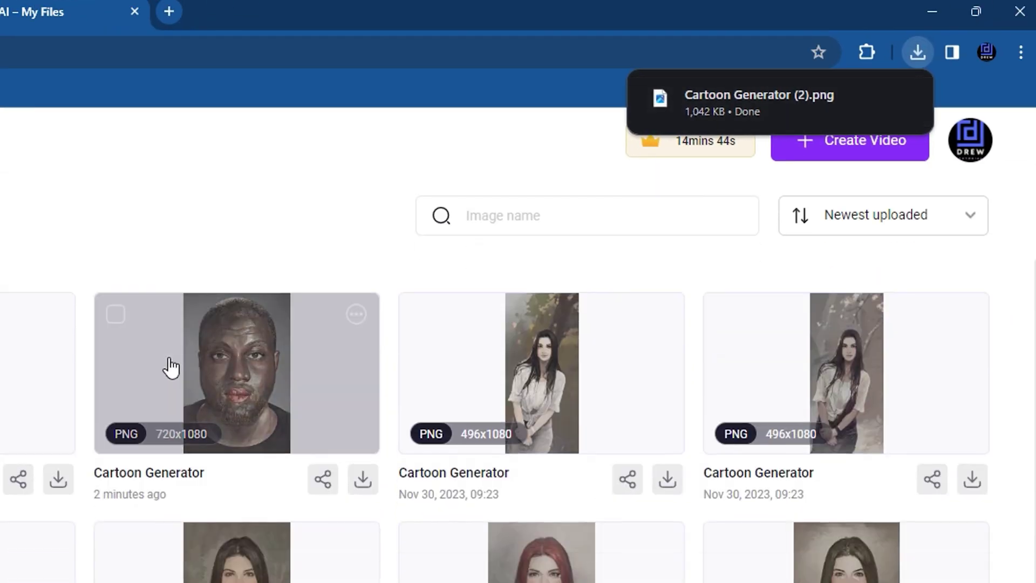
scroll(172, 366, "down", 5)
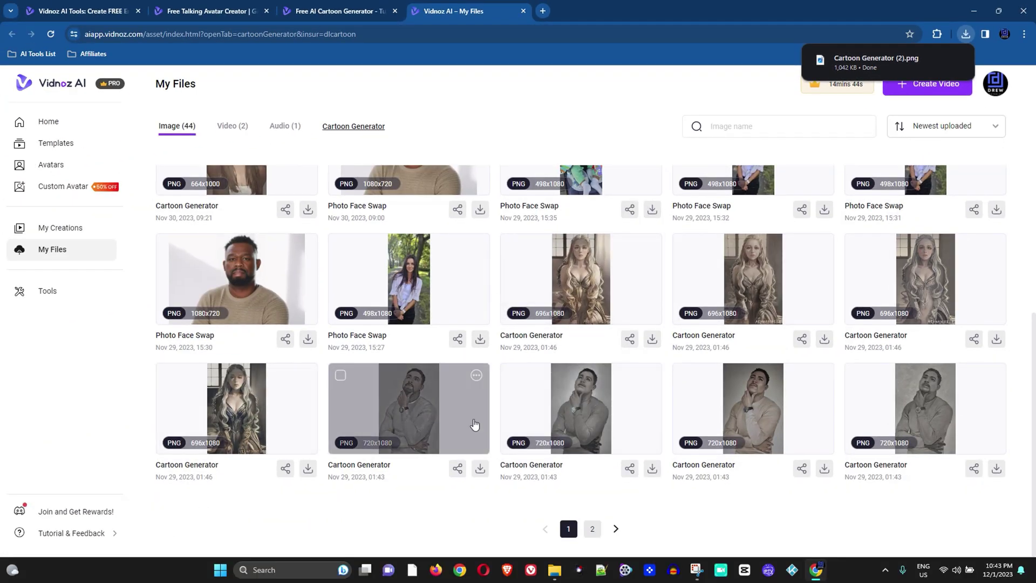
- Preview the grey cartoon portrait, then the Superman cartoon on the second page of files
left_click(924, 416)
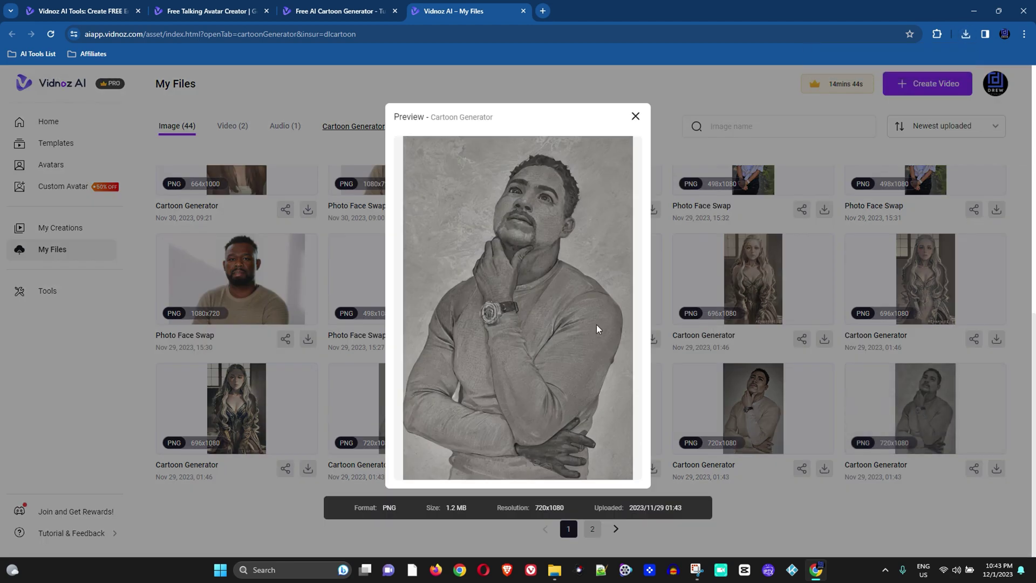
left_click(636, 116)
left_click(593, 529)
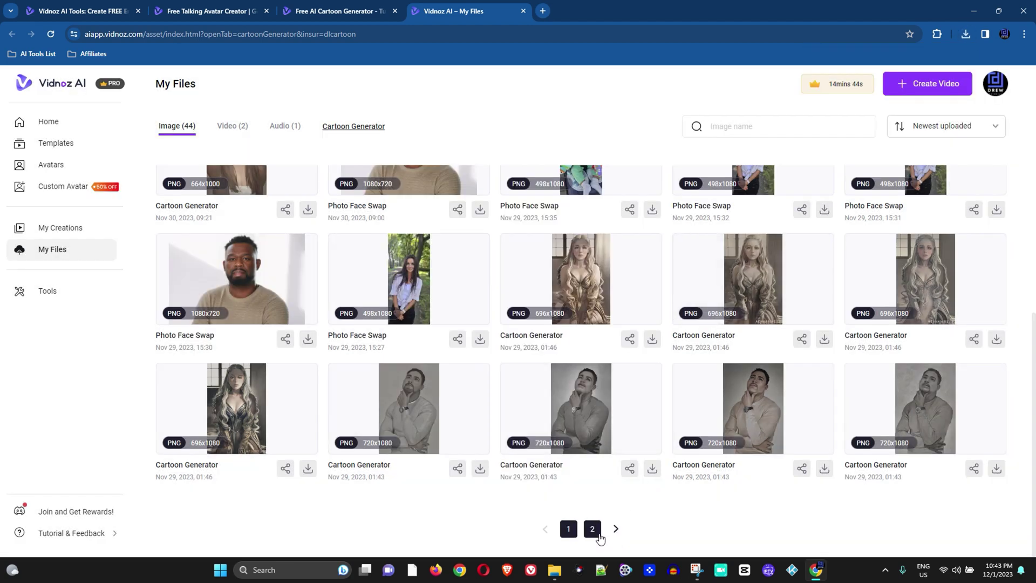
scroll(601, 388, "up", 3)
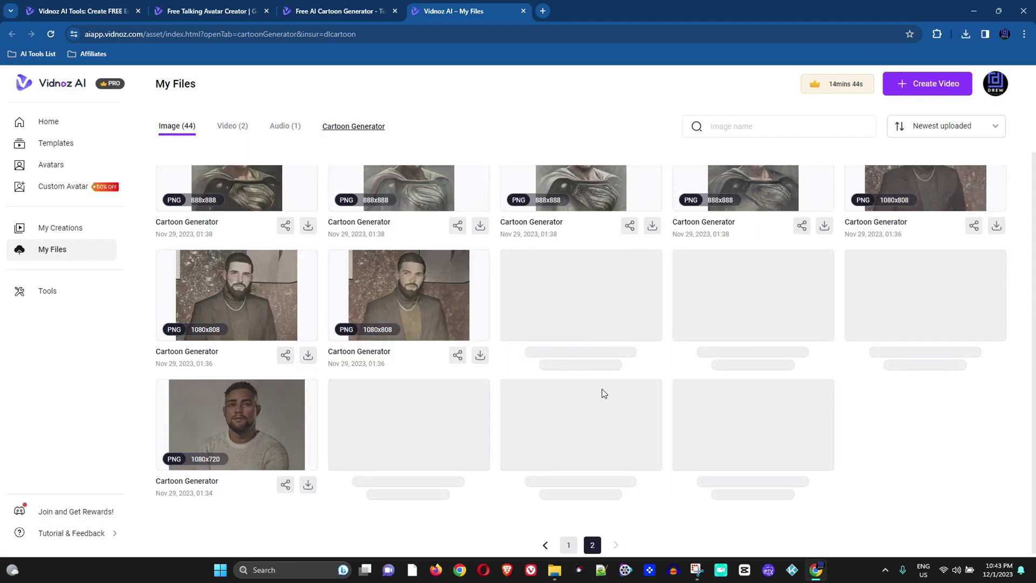
left_click(272, 264)
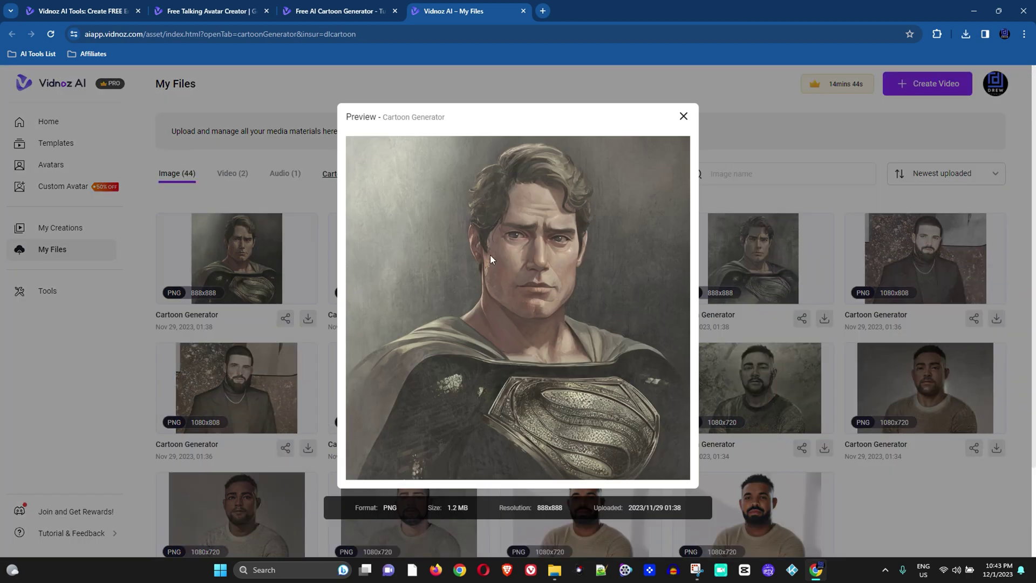
left_click(683, 116)
- Preview the 1080x808 bearded man and 1080x720 portrait cartoons, then return to the Cartoon Generator
left_click(930, 270)
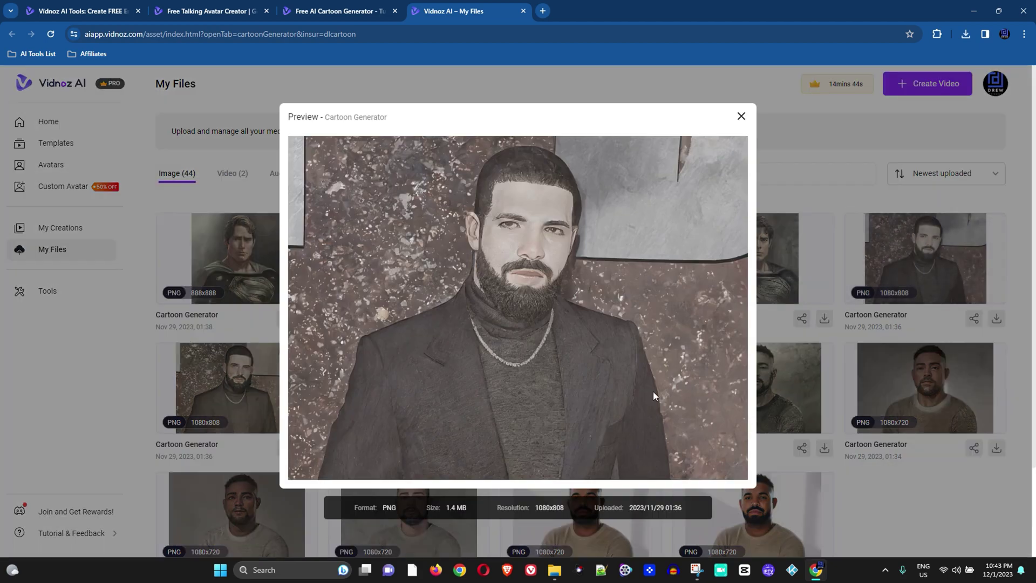
left_click(741, 116)
left_click(763, 401)
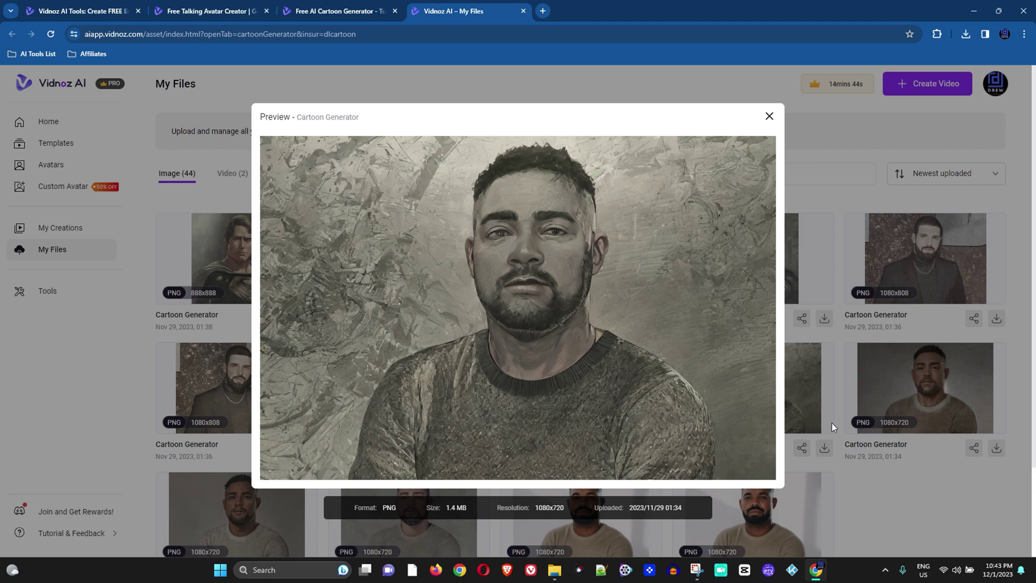
left_click(770, 117)
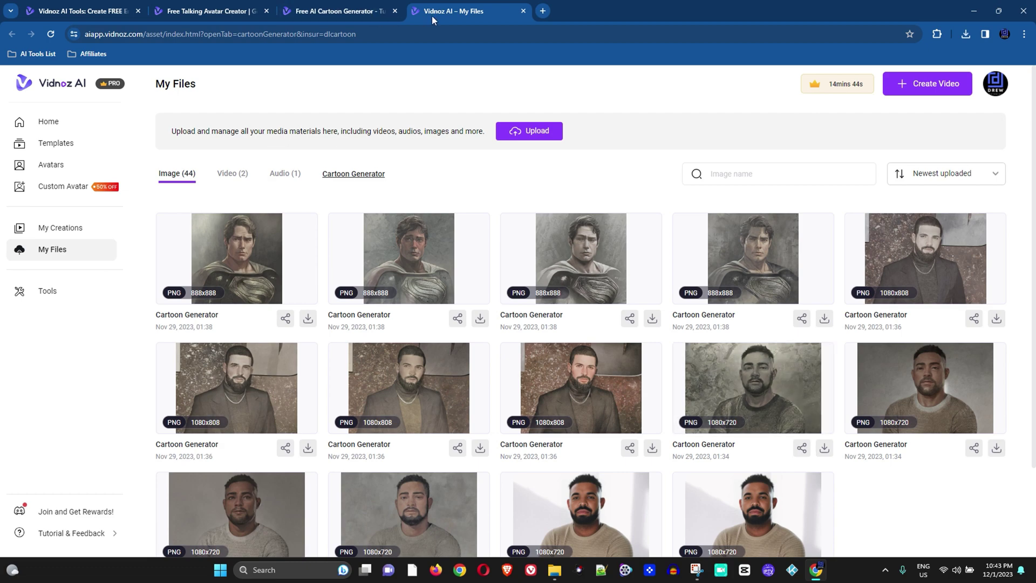
left_click(306, 11)
- Switch to the AI Talking Avatar page and browse its avatar grid
scroll(540, 234, "up", 2)
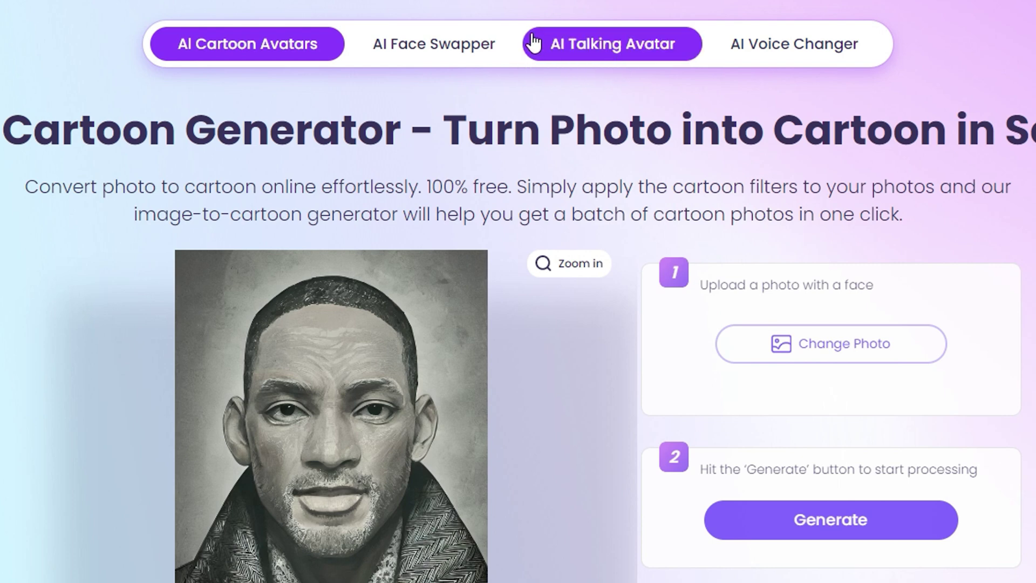
left_click(608, 56)
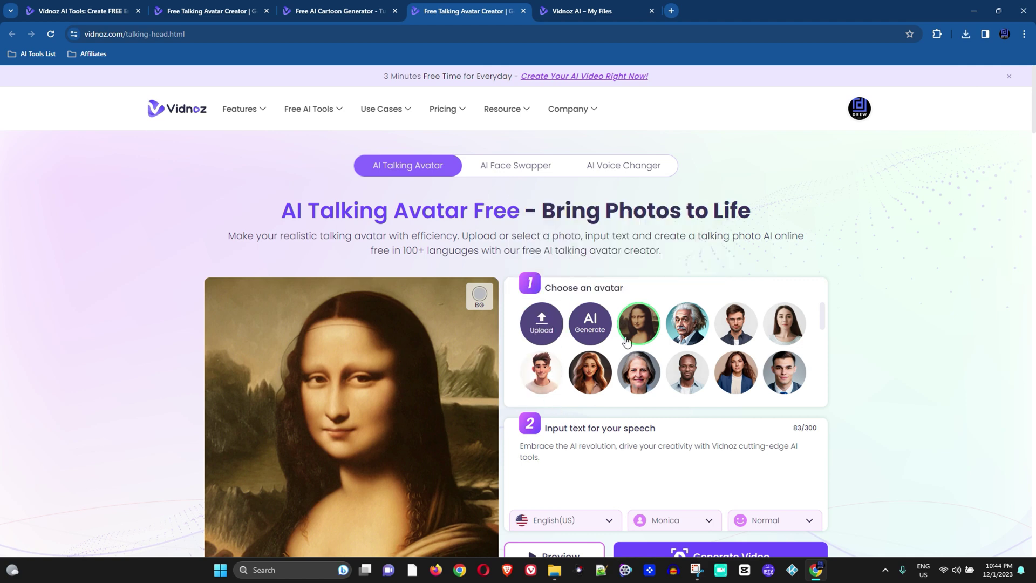
scroll(782, 335, "down", 1)
scroll(790, 334, "down", 3)
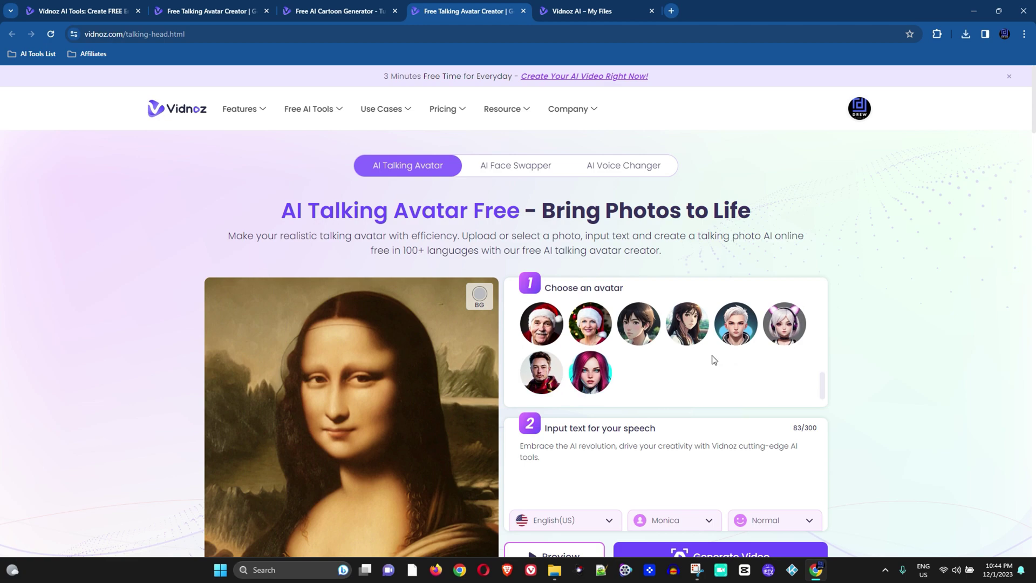
scroll(714, 360, "up", 4)
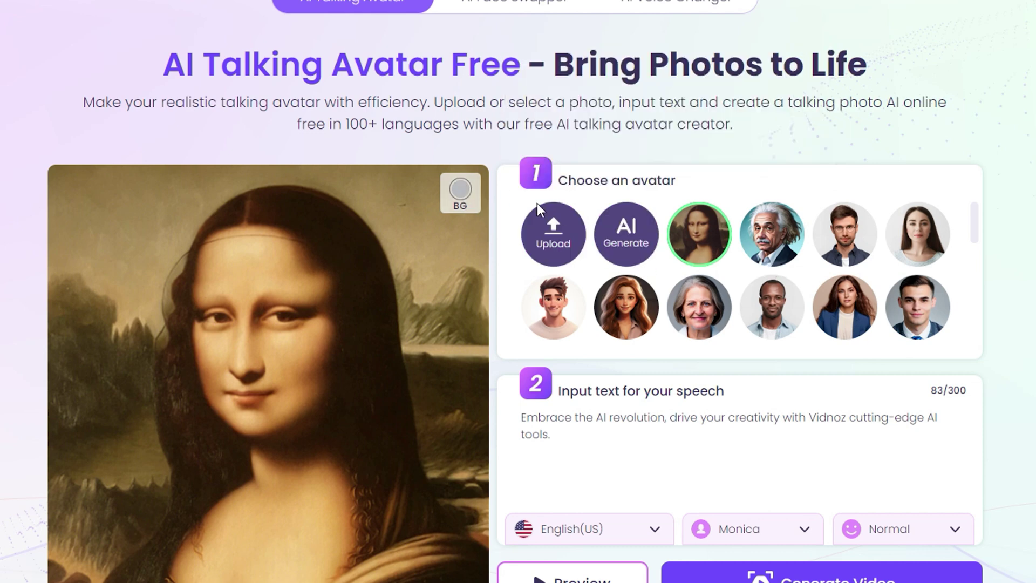
mouse_move(559, 227)
- Upload Cartoon Generator (2).png as the avatar photo, replacing the Mona Lisa
left_click(555, 240)
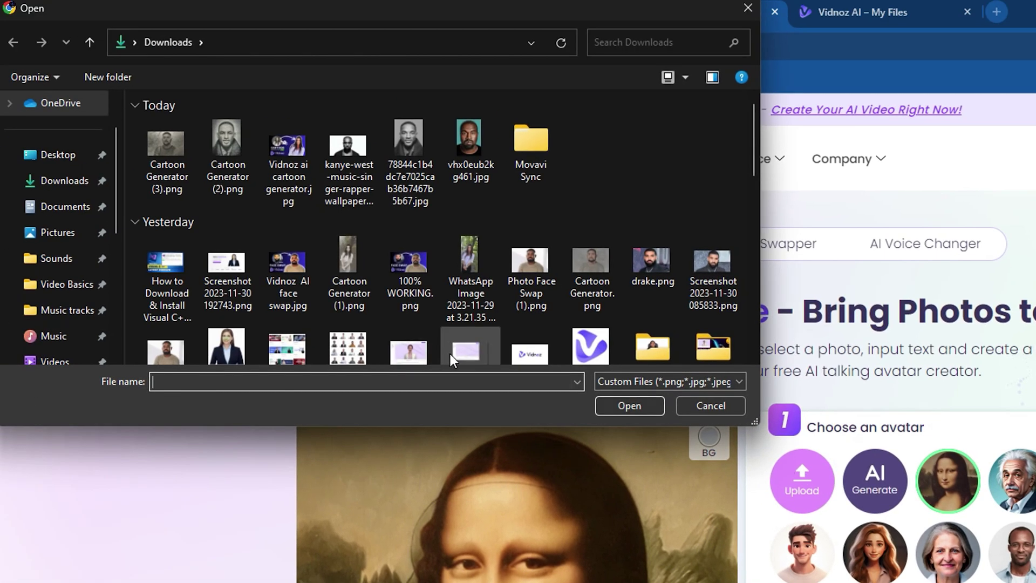
left_click(235, 139)
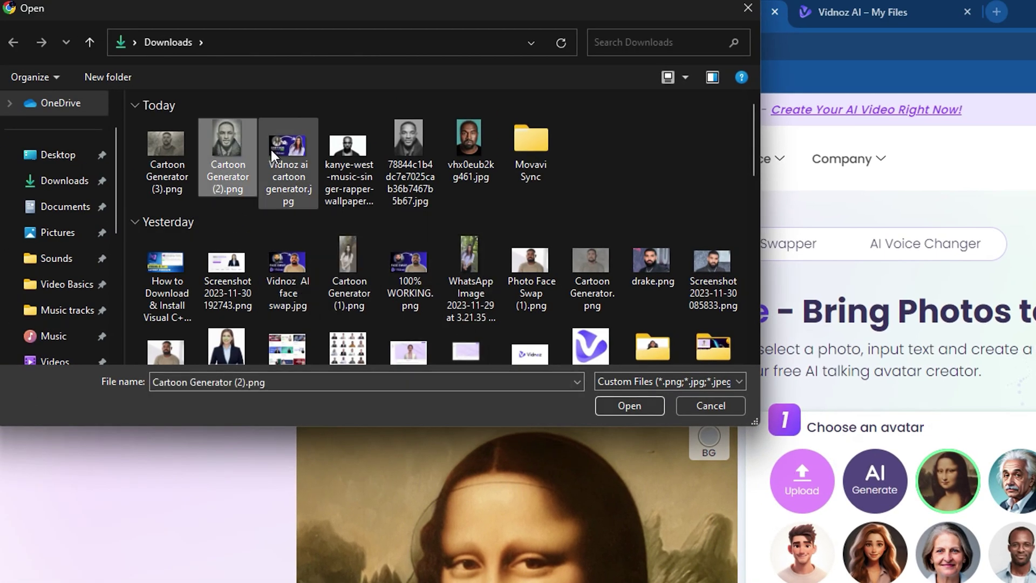
left_click(616, 403)
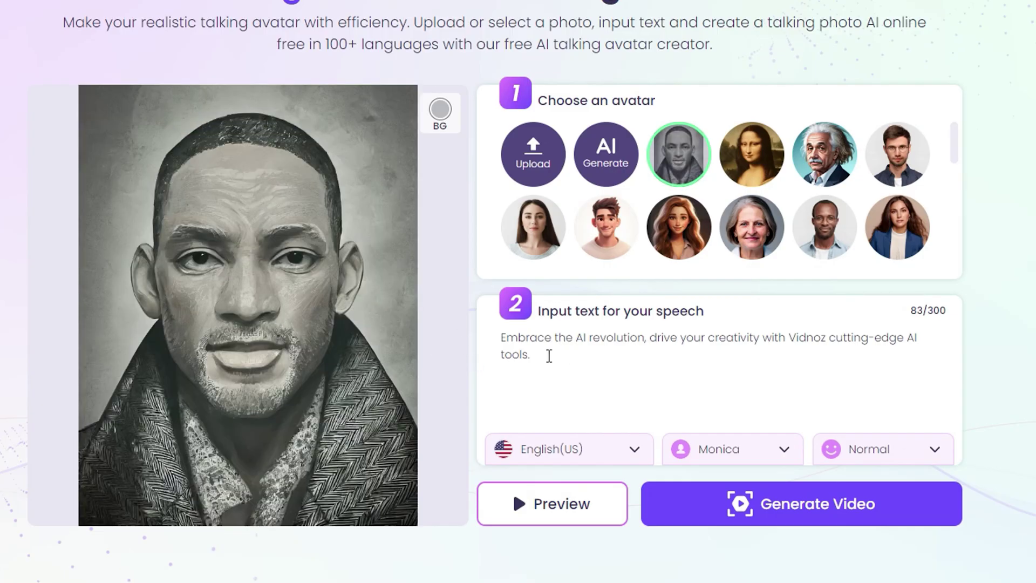
- Replace the speech with the happiness quote, pick the Christopher voice, and generate the video
left_click_drag(549, 356, 491, 340)
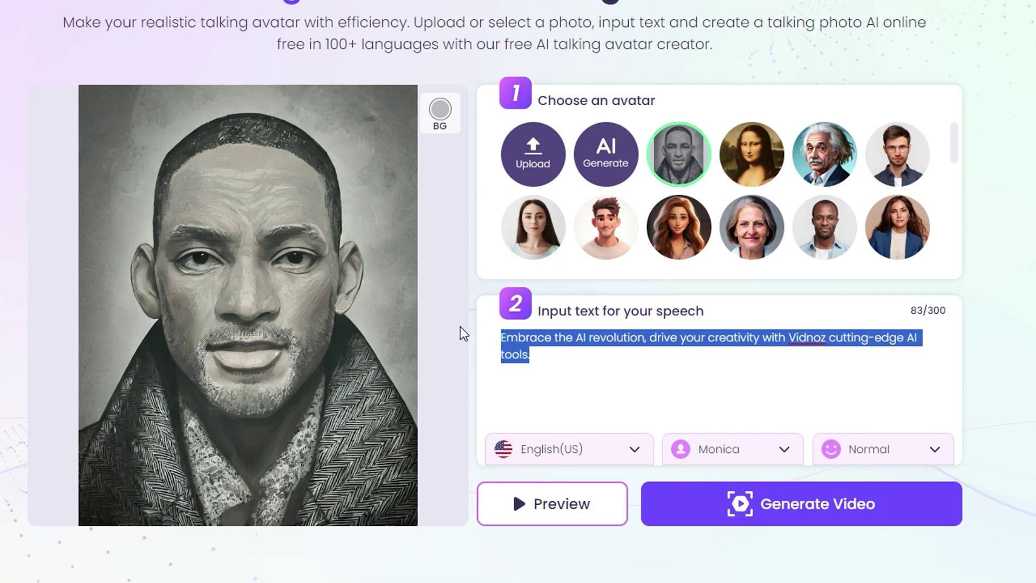
type("I refuse to accept other people's ideas of happiness for me. As if there's a \"one size fits all\" standard for happiness")
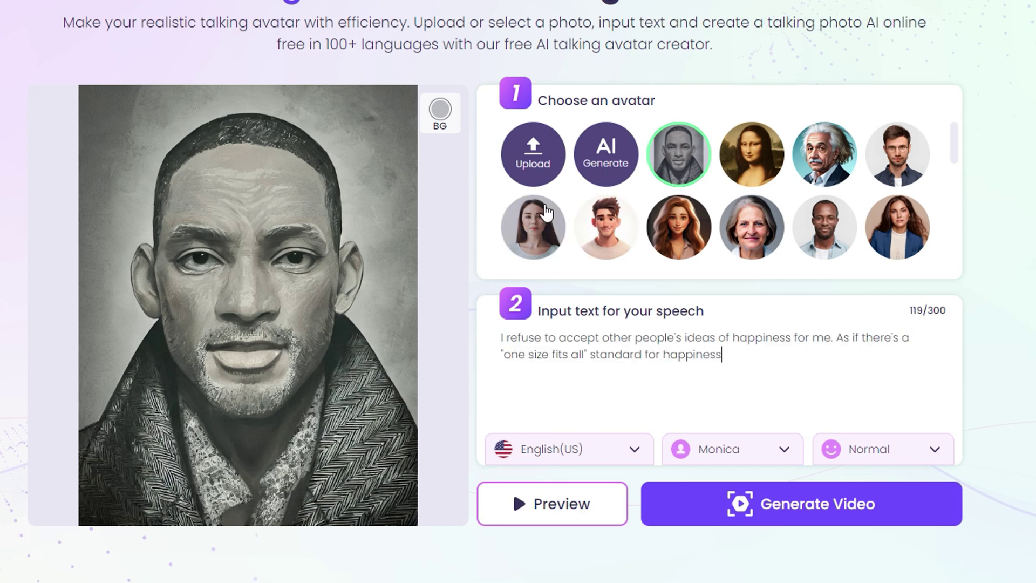
left_click(755, 449)
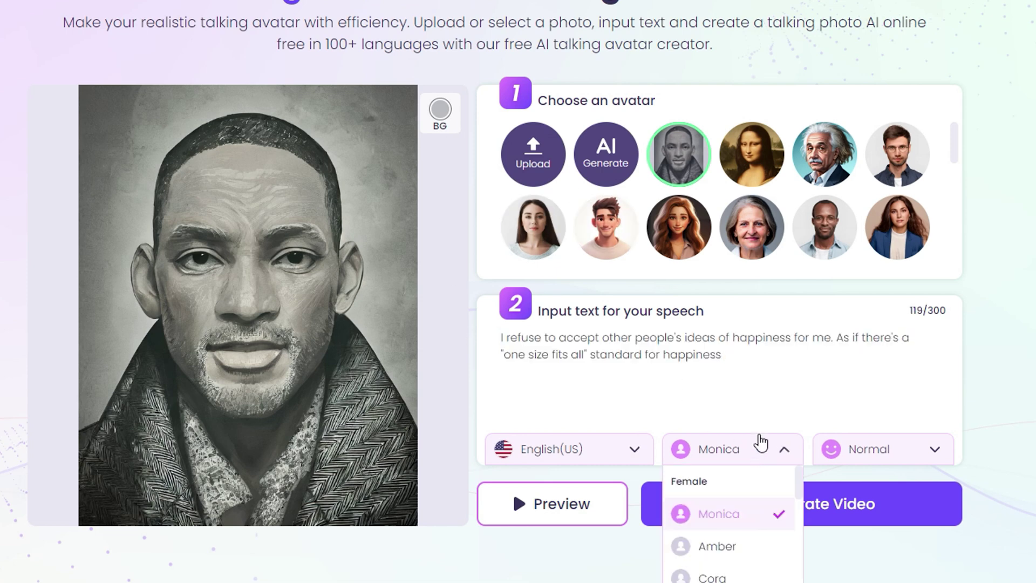
scroll(767, 321, "down", 1)
scroll(763, 314, "down", 3)
scroll(724, 405, "down", 8)
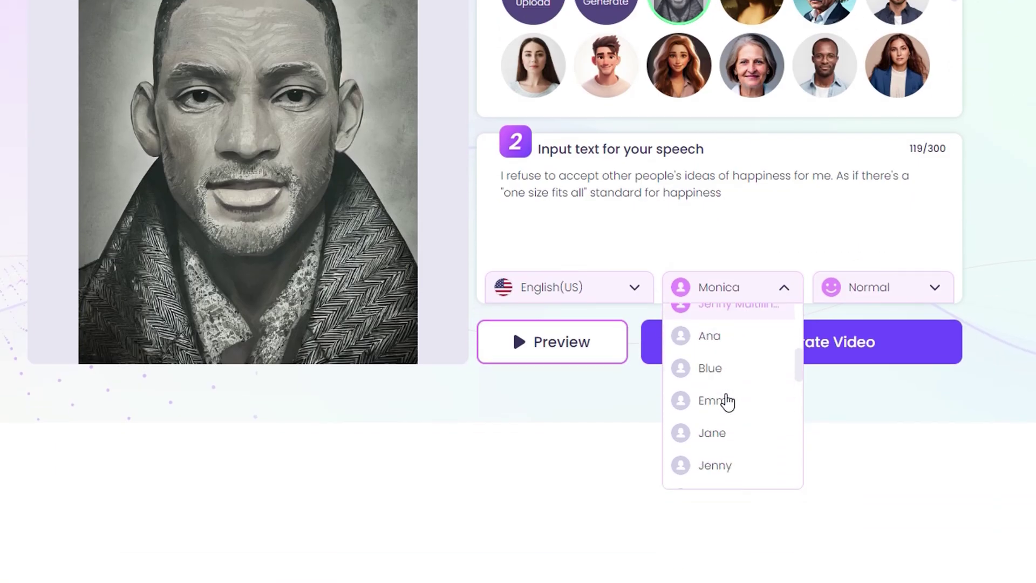
scroll(742, 400, "down", 2)
left_click(739, 409)
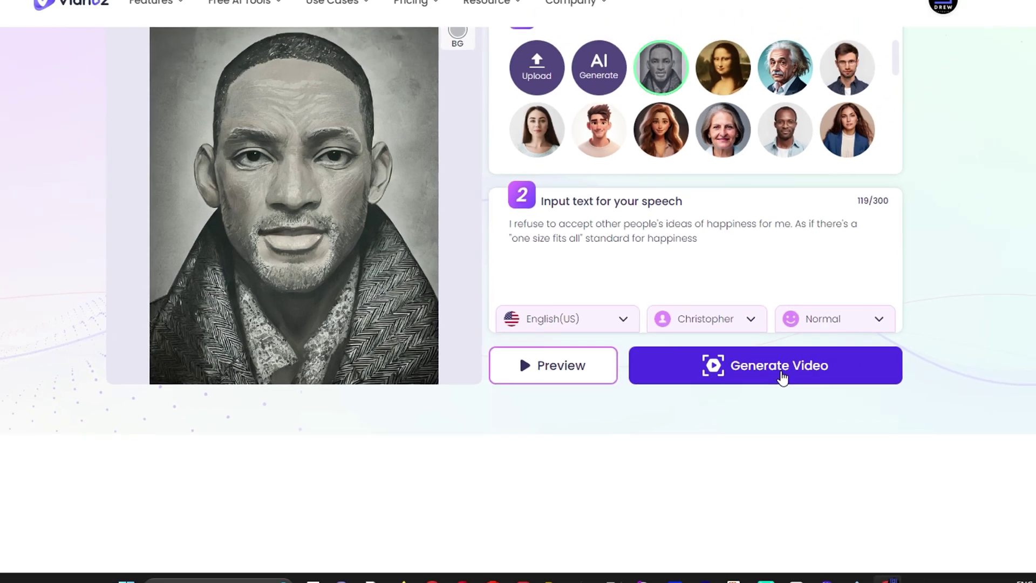
left_click(820, 350)
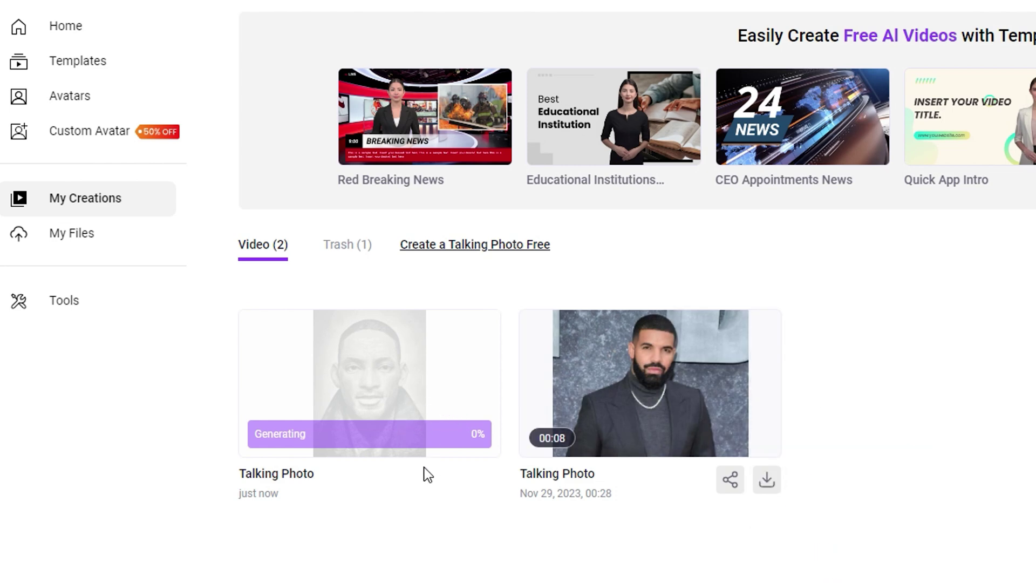
- Download the new Talking Photo in 1080p and open Talking Photo (1).mp4 in VLC
mouse_move(325, 372)
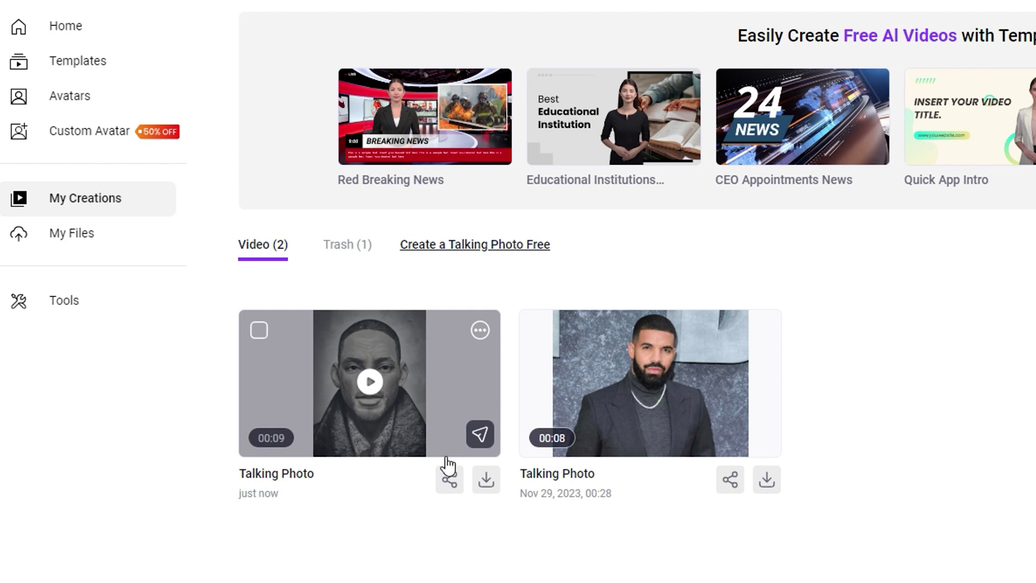
left_click(486, 481)
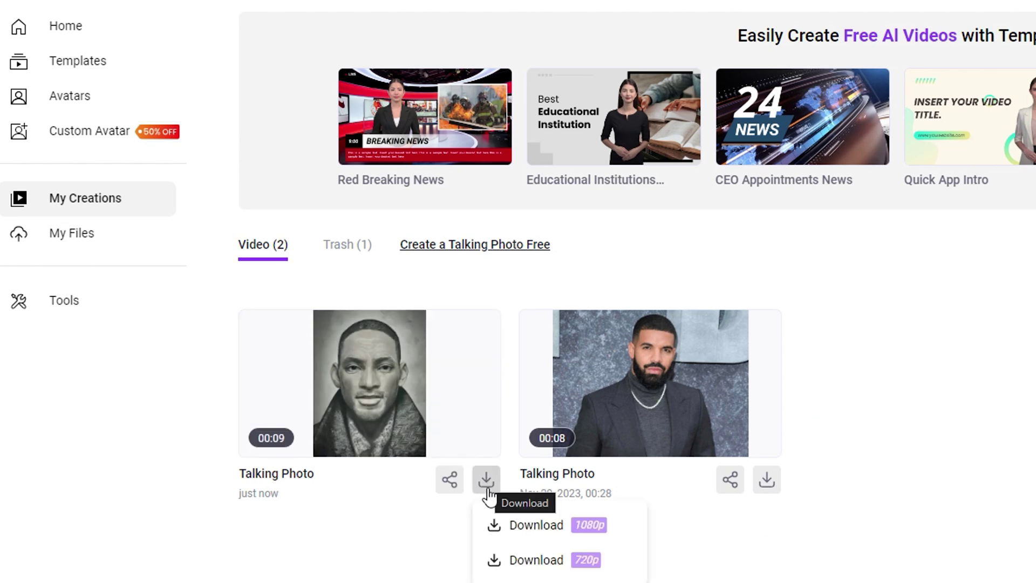
scroll(513, 523, "down", 1)
left_click(518, 526)
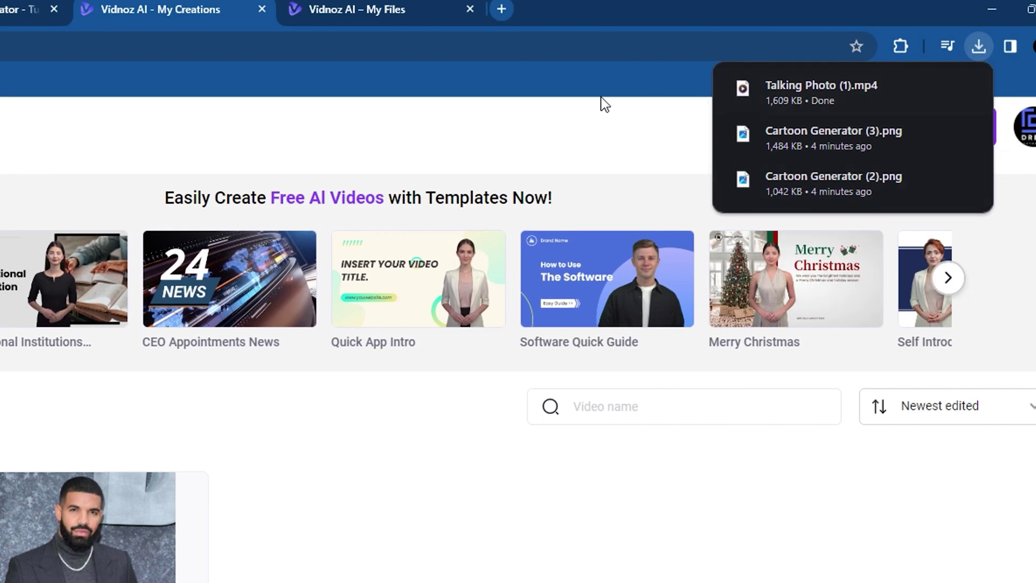
left_click(820, 95)
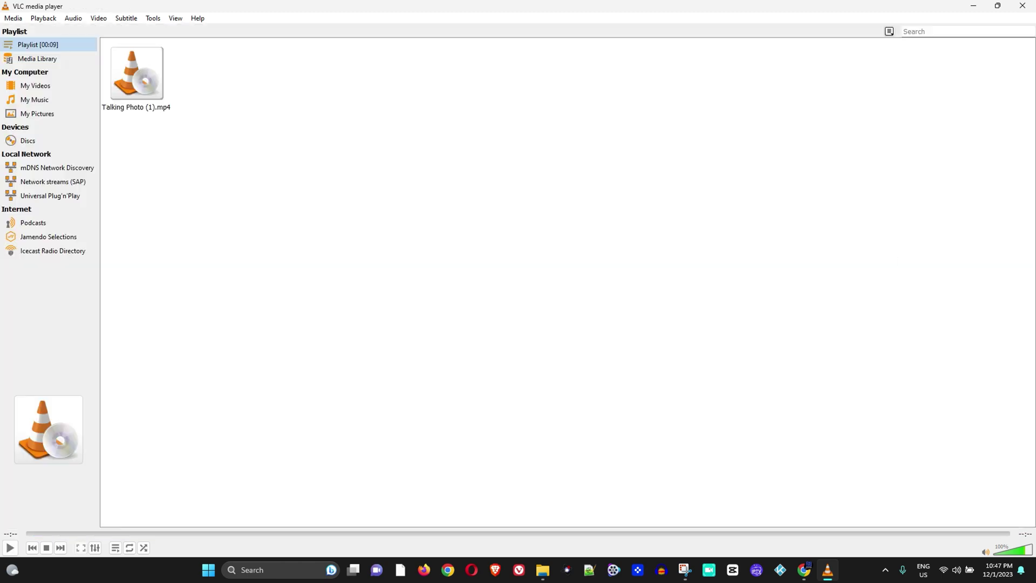
left_click(1022, 7)
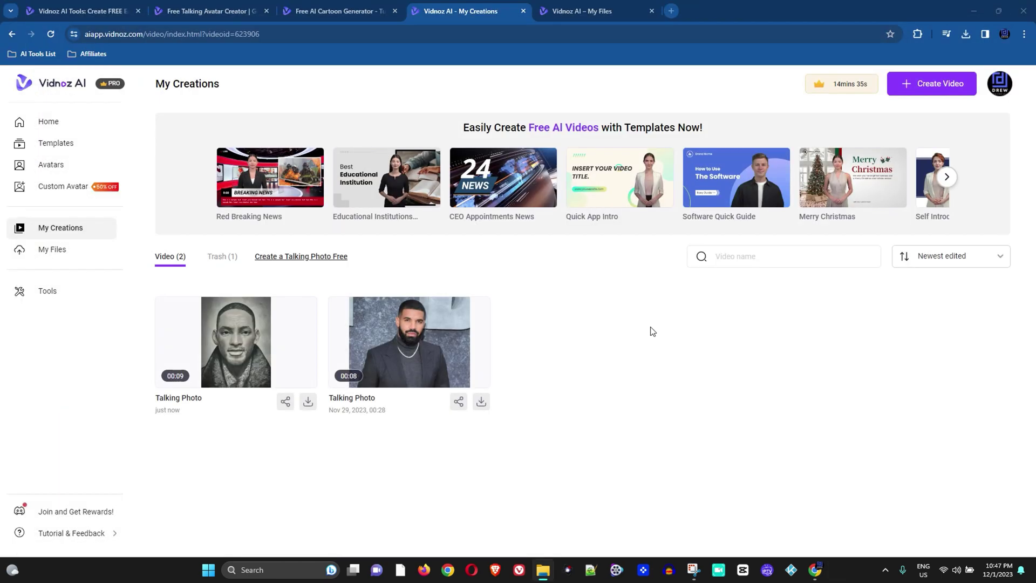